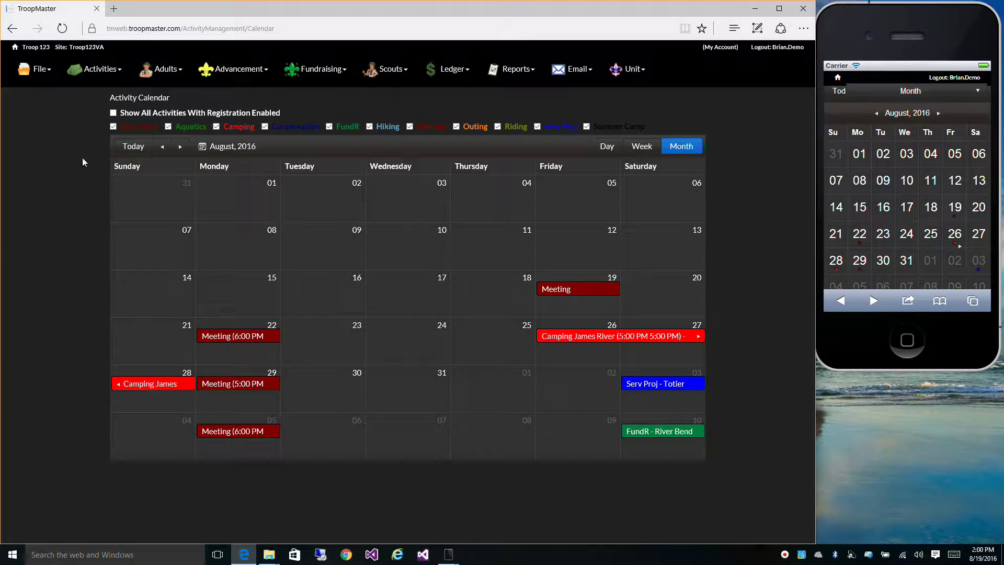
Briefly hide Meeting events and filter to registration-enabled activities, then restore the full calendar view.
{"action": "left_click", "coordinate": [86, 69]}
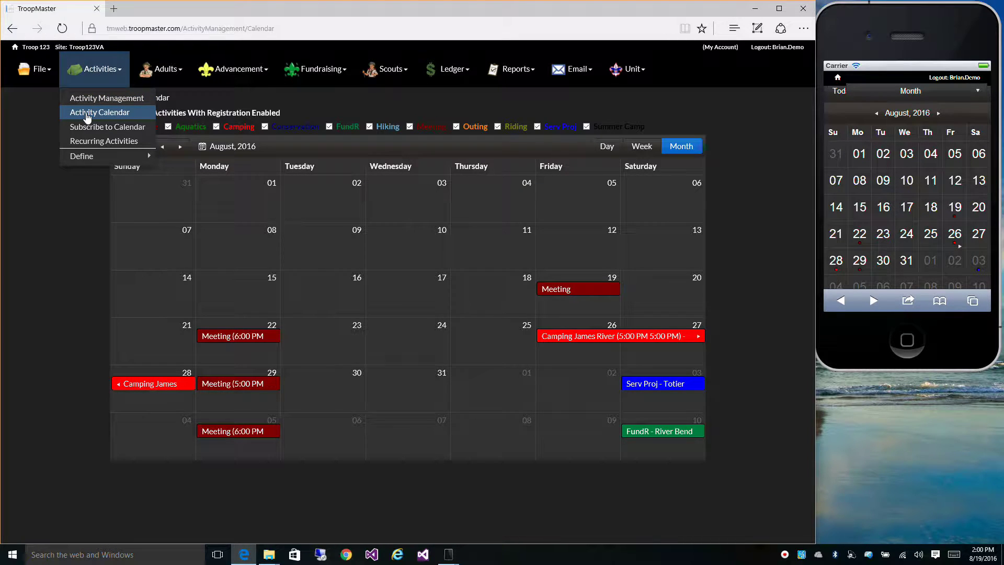
{"action": "left_click", "coordinate": [65, 221]}
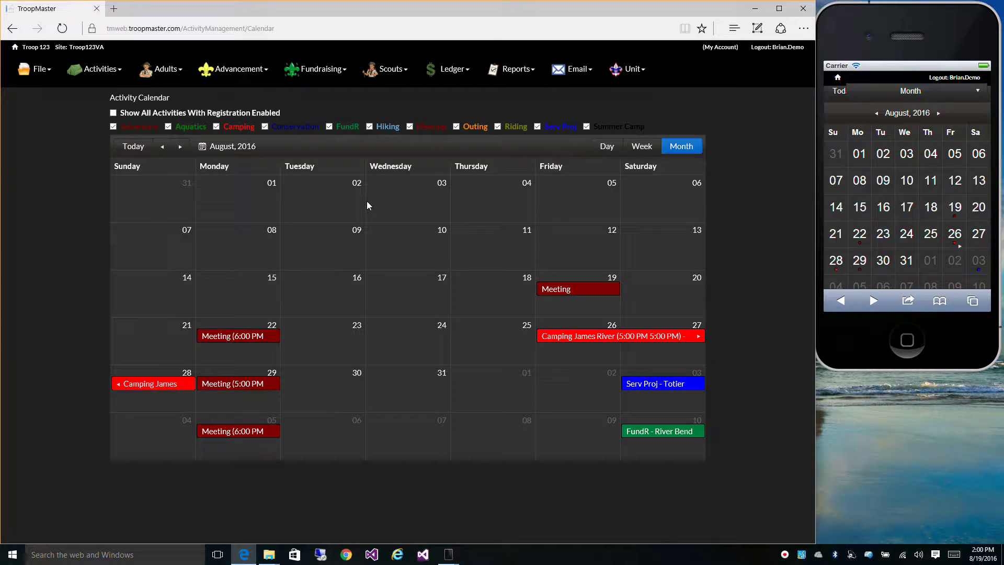
{"action": "left_click", "coordinate": [413, 127]}
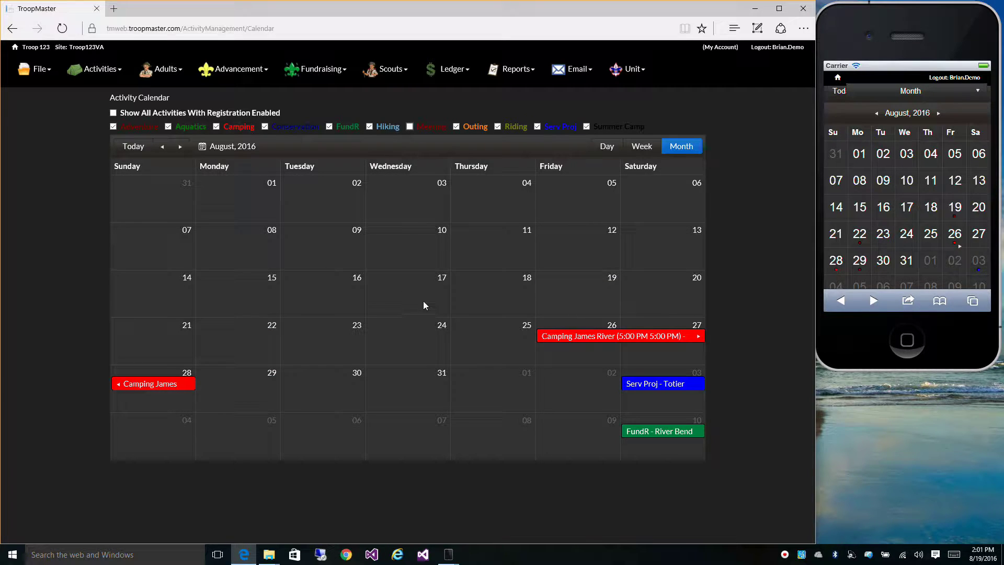
{"action": "left_click", "coordinate": [410, 127]}
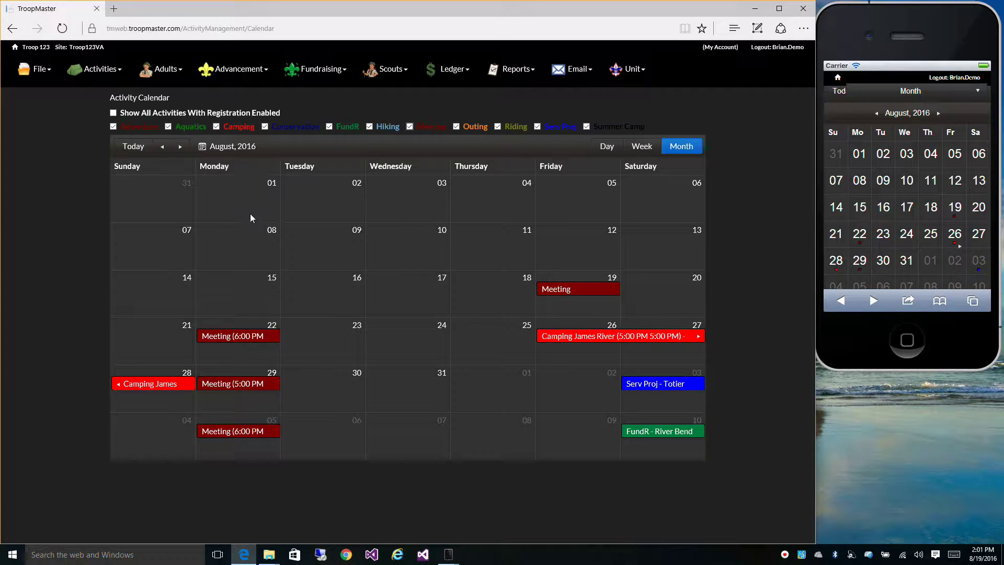
{"action": "left_click", "coordinate": [113, 114]}
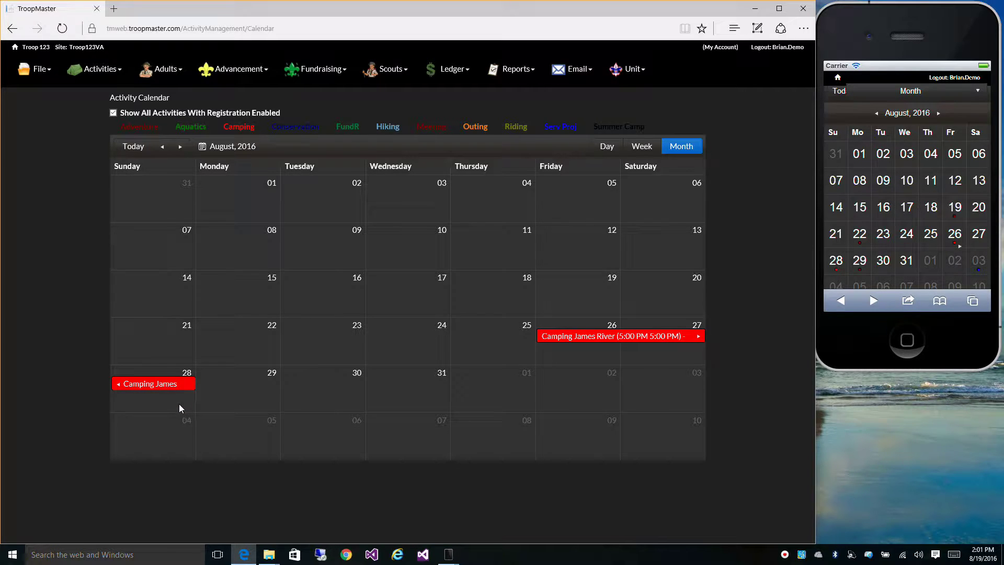
{"action": "left_click", "coordinate": [113, 113]}
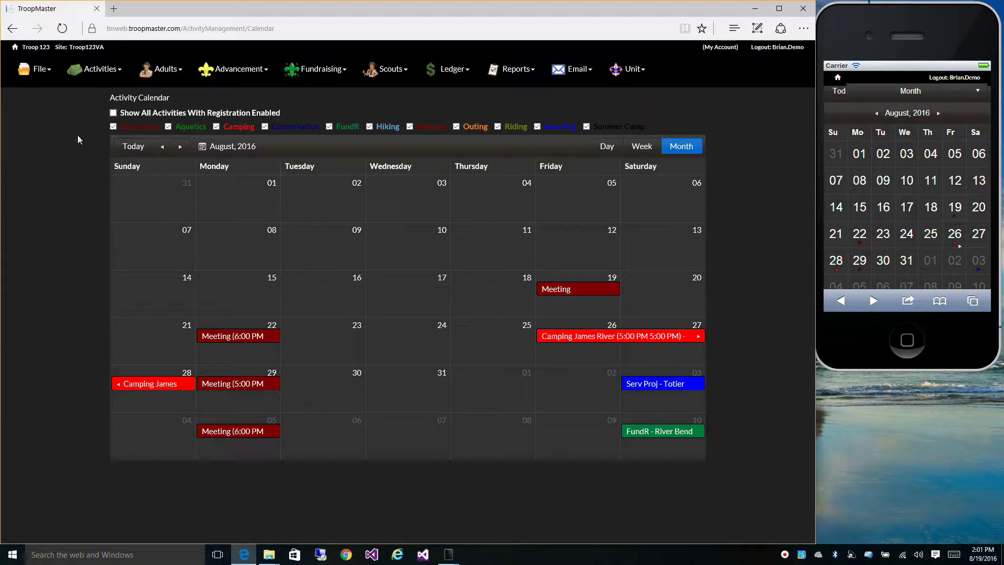
Recolour the Meeting activity type to a fully saturated bright magenta and save it.
{"action": "left_click", "coordinate": [99, 79]}
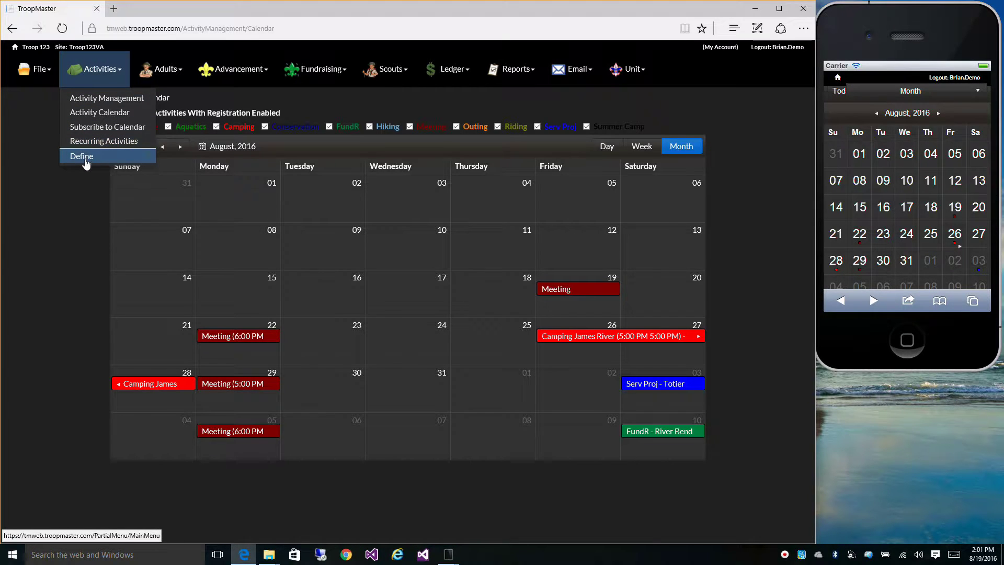
{"action": "mouse_move", "coordinate": [84, 157]}
{"action": "left_click", "coordinate": [179, 156]}
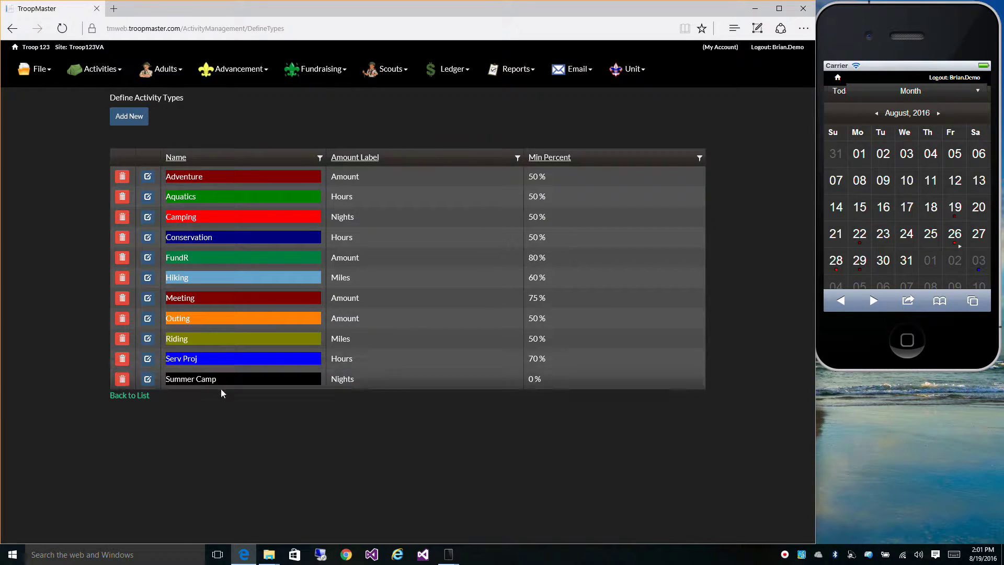
{"action": "left_click", "coordinate": [148, 299]}
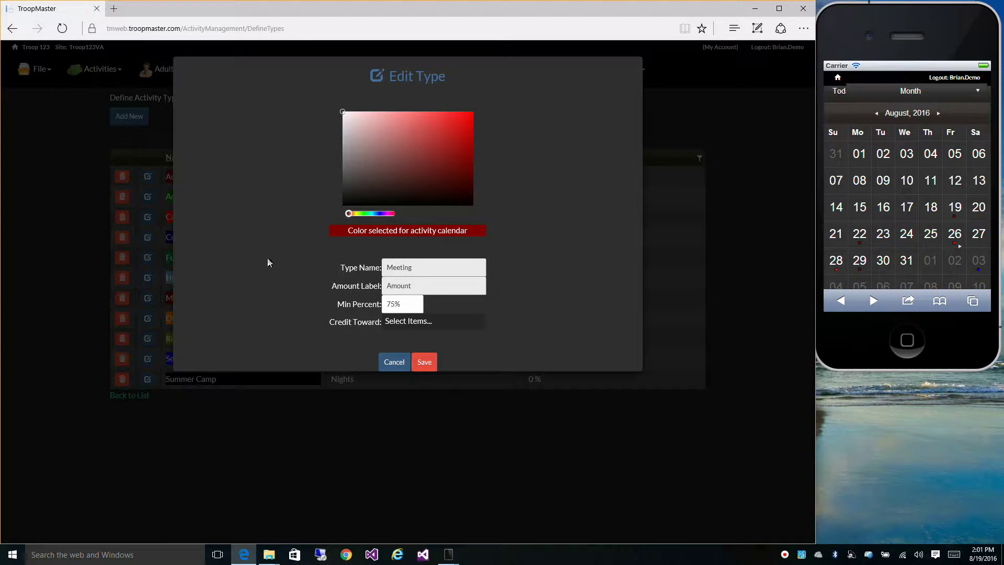
{"action": "left_click_drag", "start_coordinate": [354, 217], "coordinate": [388, 217]}
{"action": "left_click", "coordinate": [465, 116]}
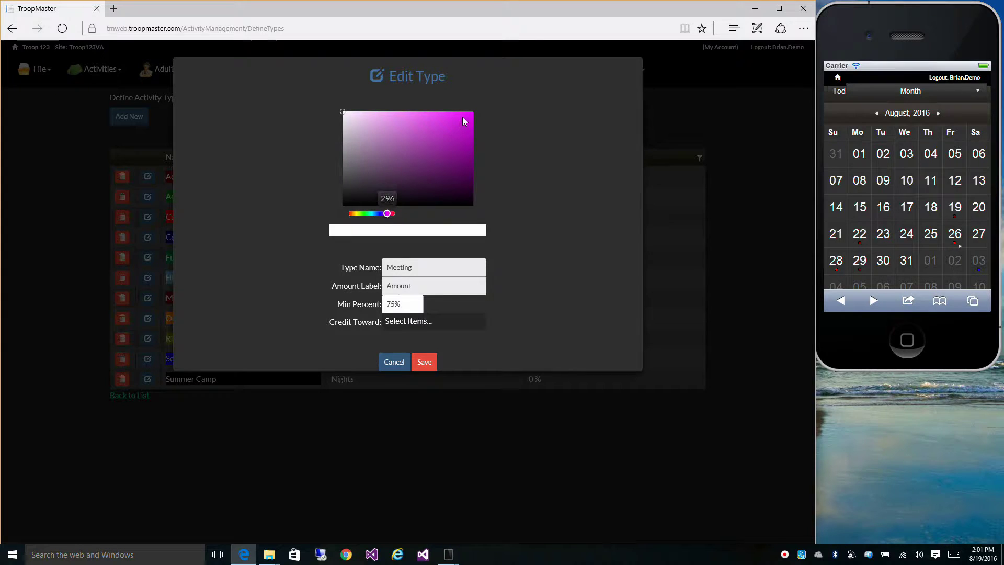
{"action": "left_click", "coordinate": [422, 362]}
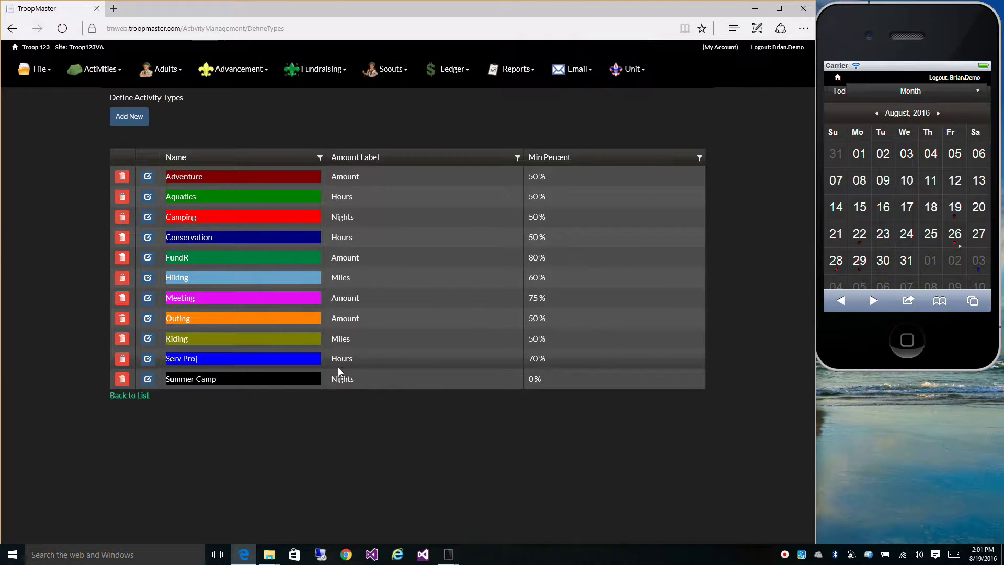
Go back to the Activity Calendar to view Meeting events now shown in magenta.
{"action": "left_click", "coordinate": [94, 71]}
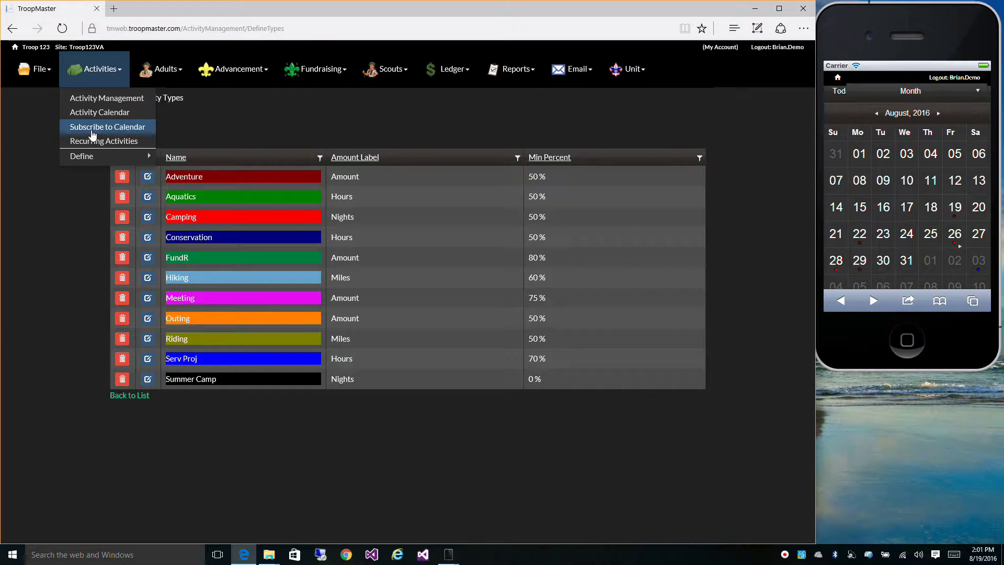
{"action": "left_click", "coordinate": [94, 112]}
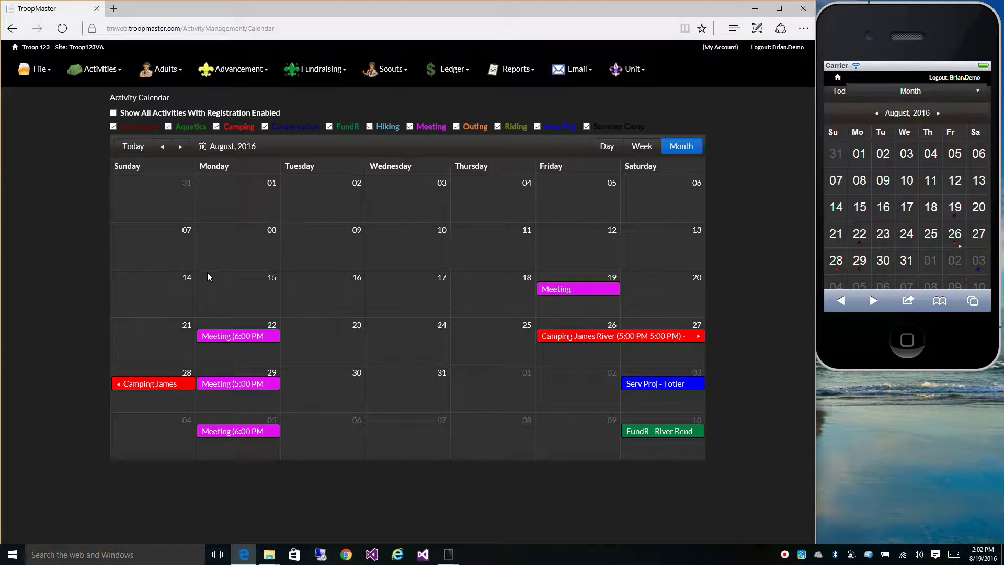
{"action": "left_click", "coordinate": [92, 70]}
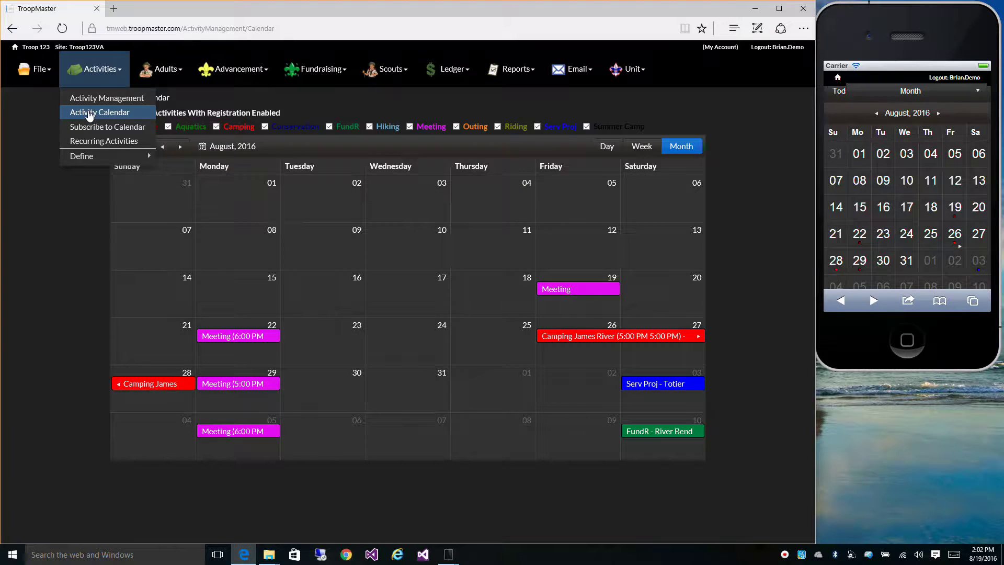
Shift the Meeting activity type's hue back to red, choose a darker red and save it.
{"action": "mouse_move", "coordinate": [73, 156]}
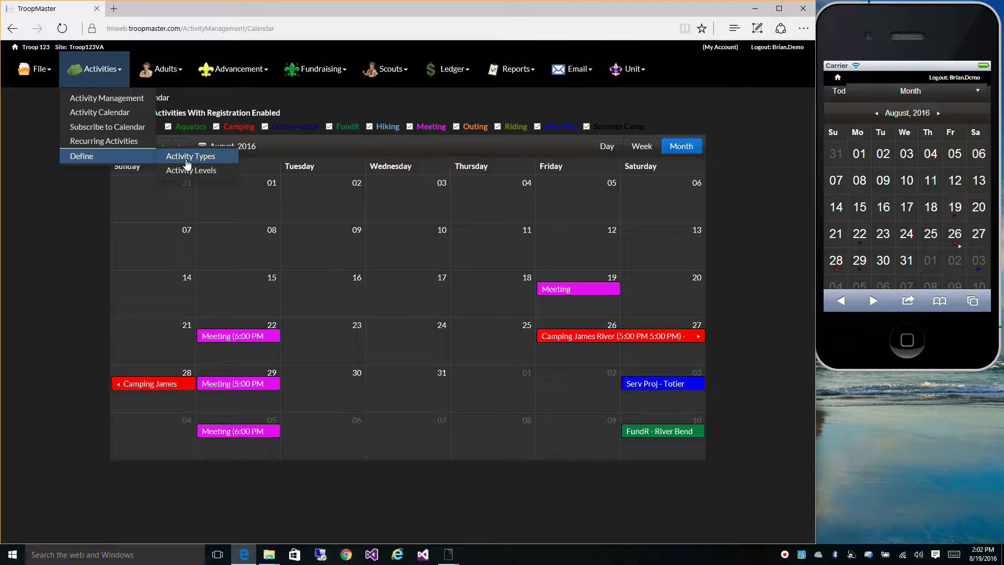
{"action": "left_click", "coordinate": [186, 158]}
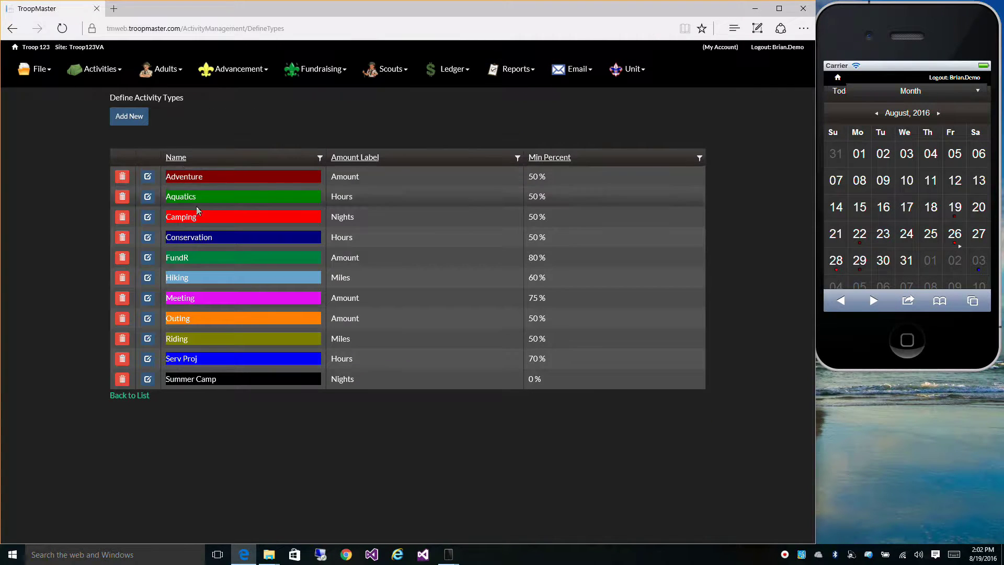
{"action": "left_click", "coordinate": [147, 299]}
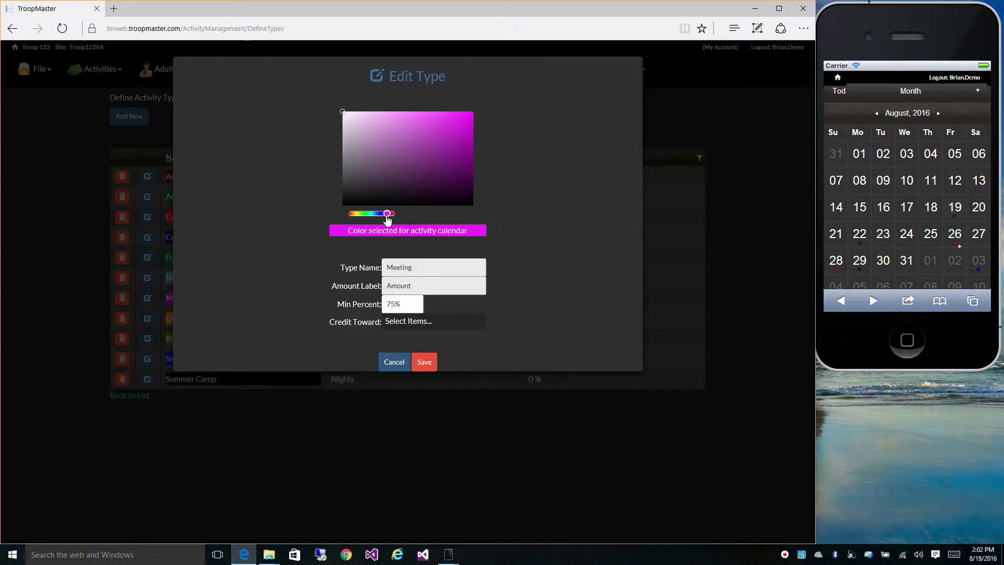
{"action": "left_click_drag", "start_coordinate": [387, 214], "coordinate": [349, 214]}
{"action": "left_click_drag", "start_coordinate": [372, 140], "coordinate": [434, 181]}
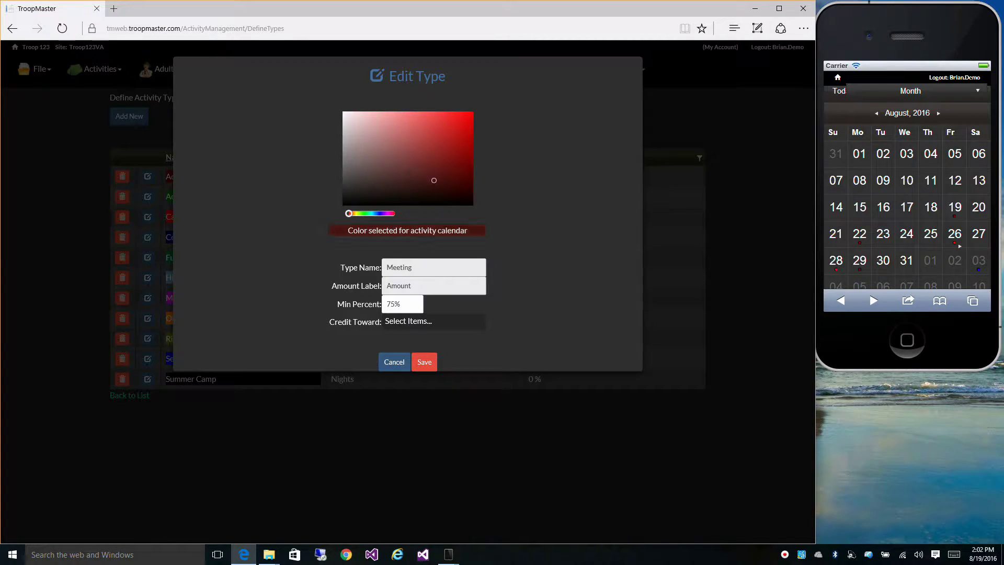
{"action": "left_click", "coordinate": [431, 366]}
{"action": "left_click", "coordinate": [97, 72]}
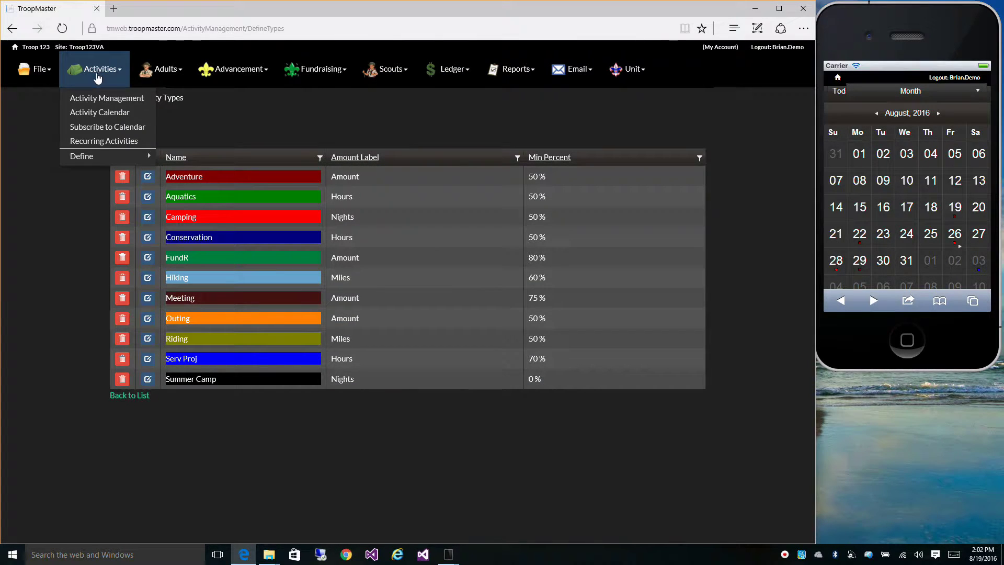
Return to the August 2016 Activity Calendar with Meeting events in dark red.
{"action": "left_click", "coordinate": [86, 114]}
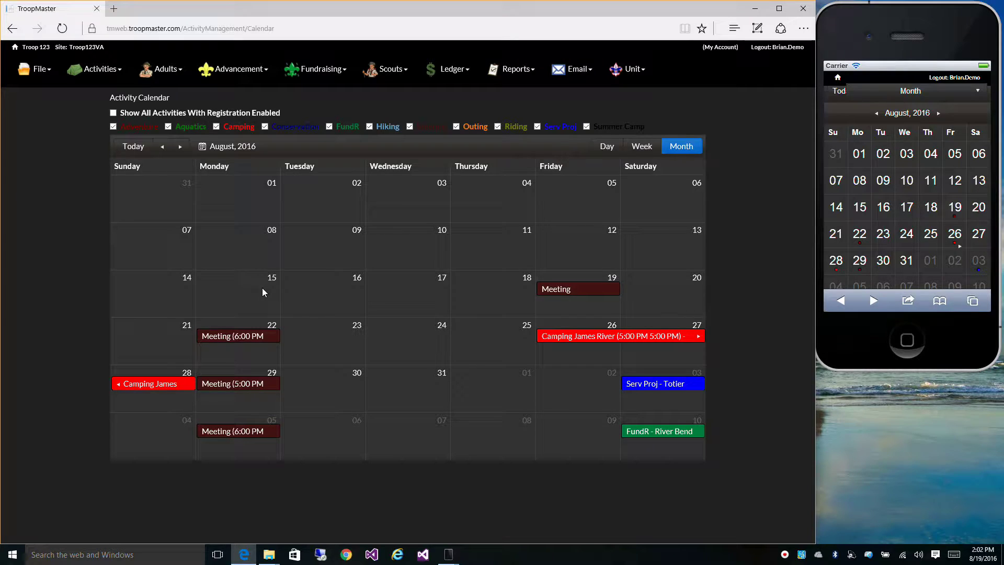
Open Camping James River, view its attendance, registration and details, then close without changes.
{"action": "left_click", "coordinate": [591, 336]}
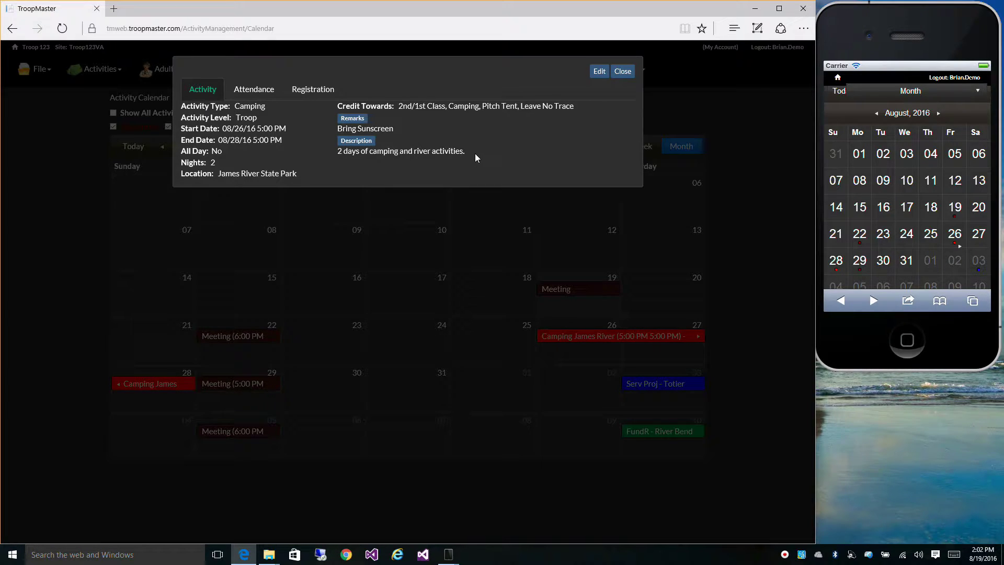
{"action": "left_click", "coordinate": [254, 88]}
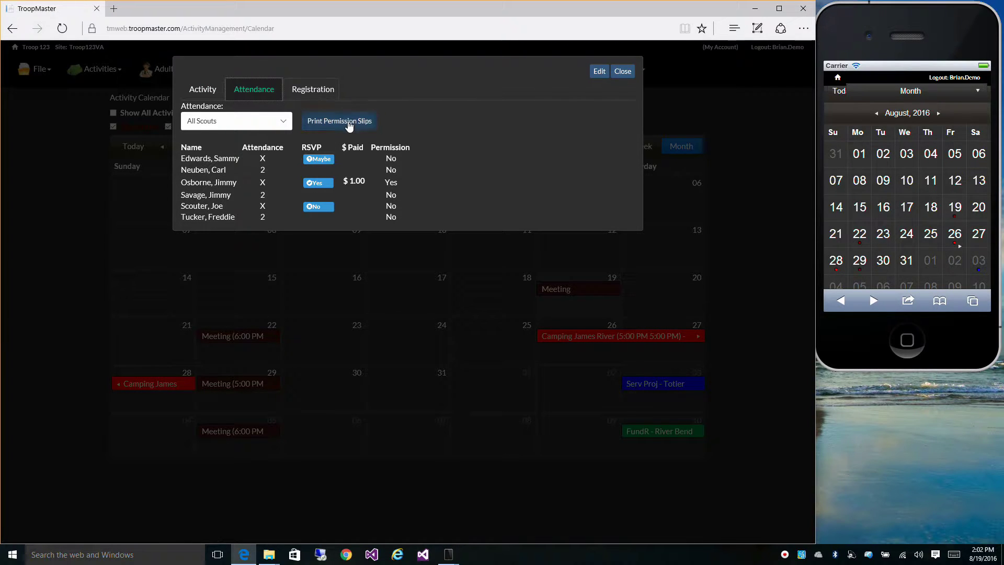
{"action": "left_click", "coordinate": [327, 92]}
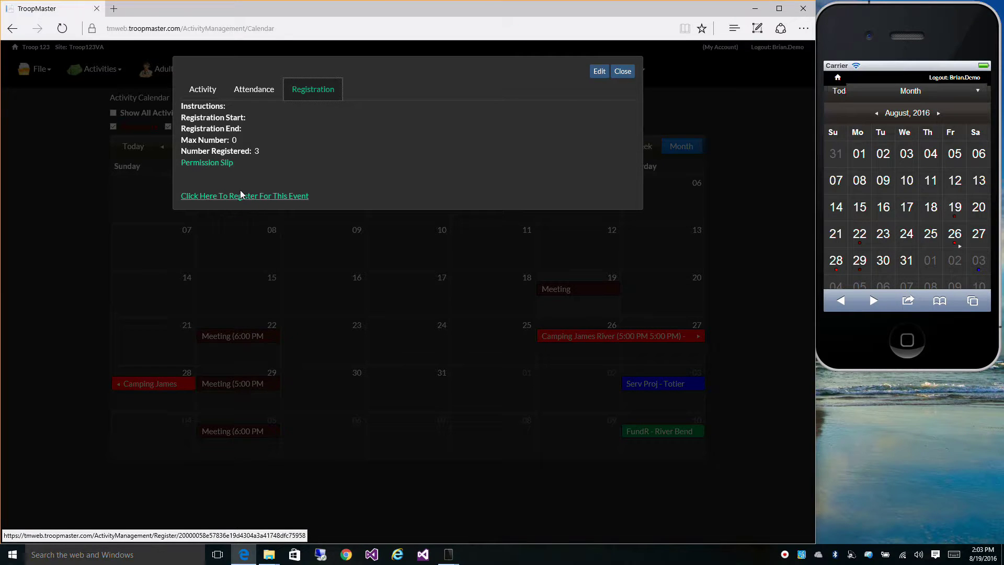
{"action": "left_click", "coordinate": [198, 96]}
{"action": "left_click", "coordinate": [599, 76]}
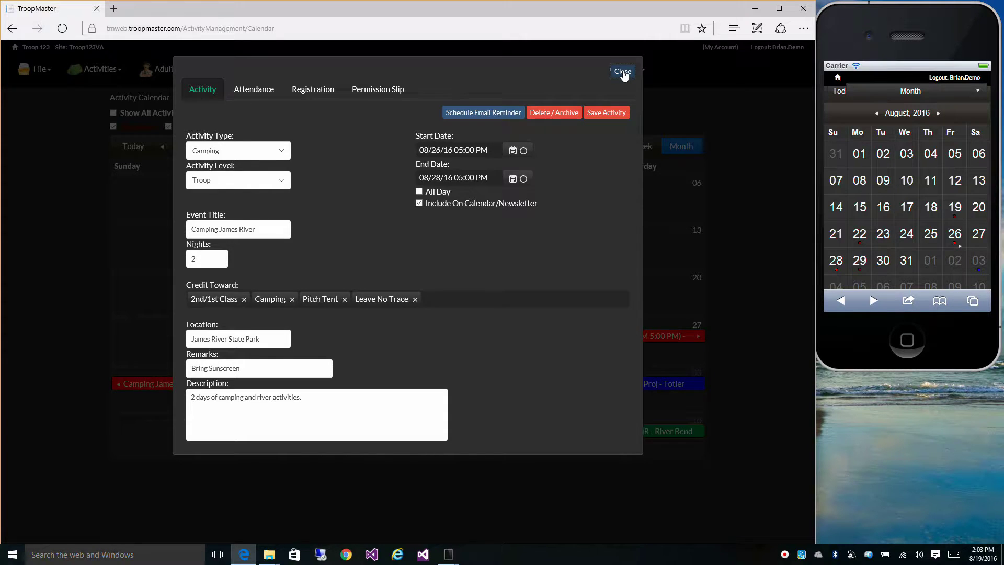
{"action": "left_click", "coordinate": [623, 72]}
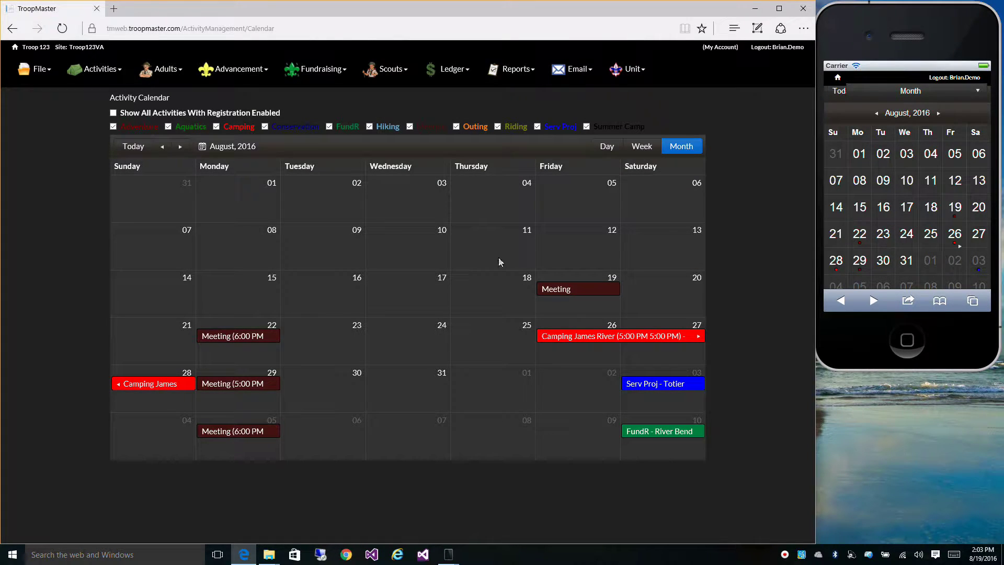
{"action": "double_click", "coordinate": [406, 341]}
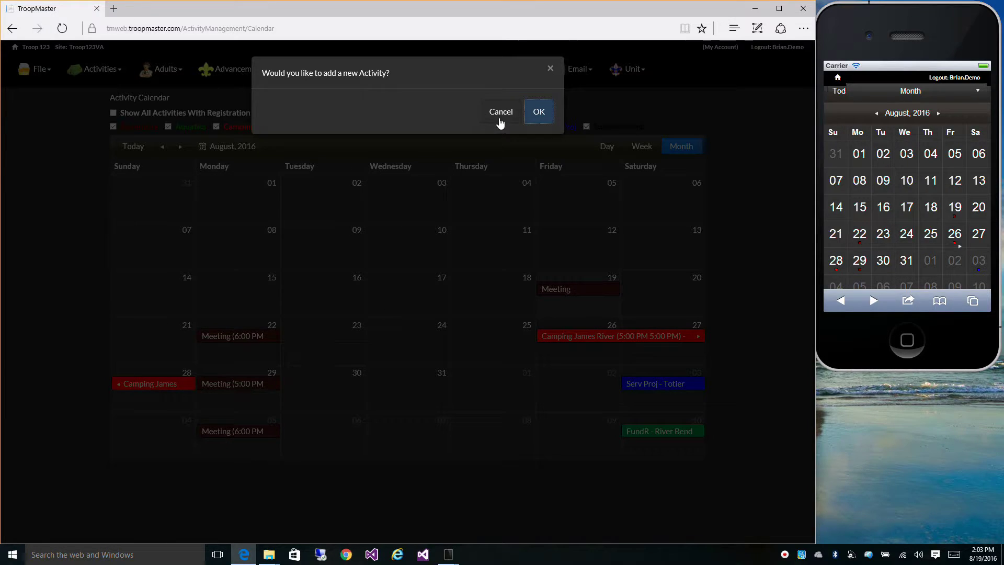
{"action": "left_click", "coordinate": [500, 112]}
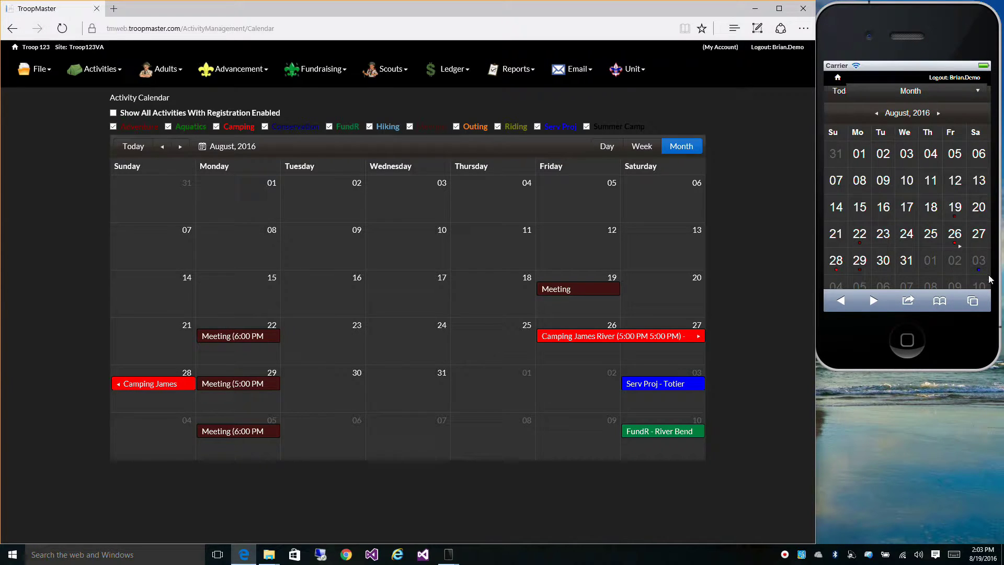
{"action": "scroll", "coordinate": [943, 247], "scroll_direction": "up", "scroll_amount": 3}
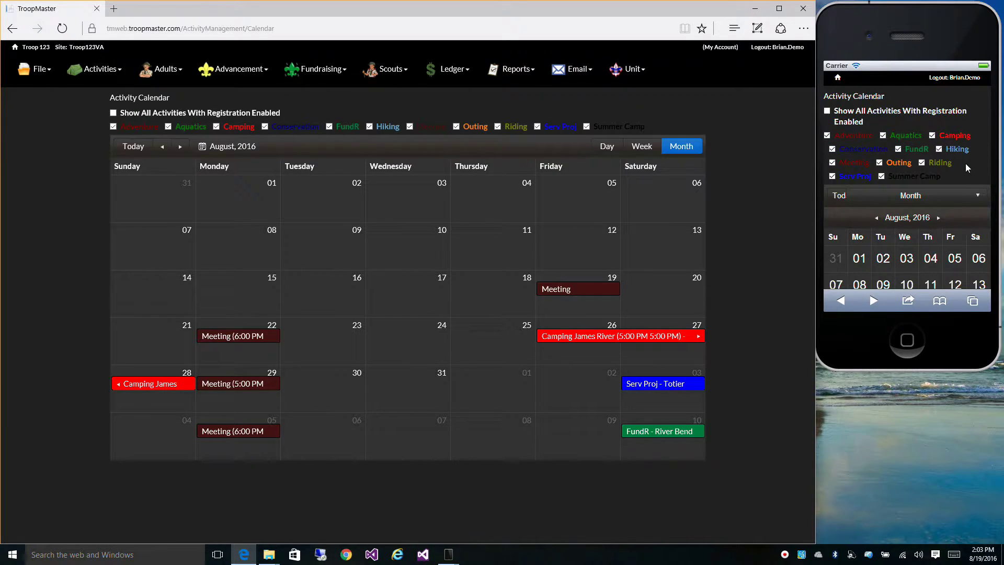
{"action": "scroll", "coordinate": [965, 164], "scroll_direction": "down", "scroll_amount": 2}
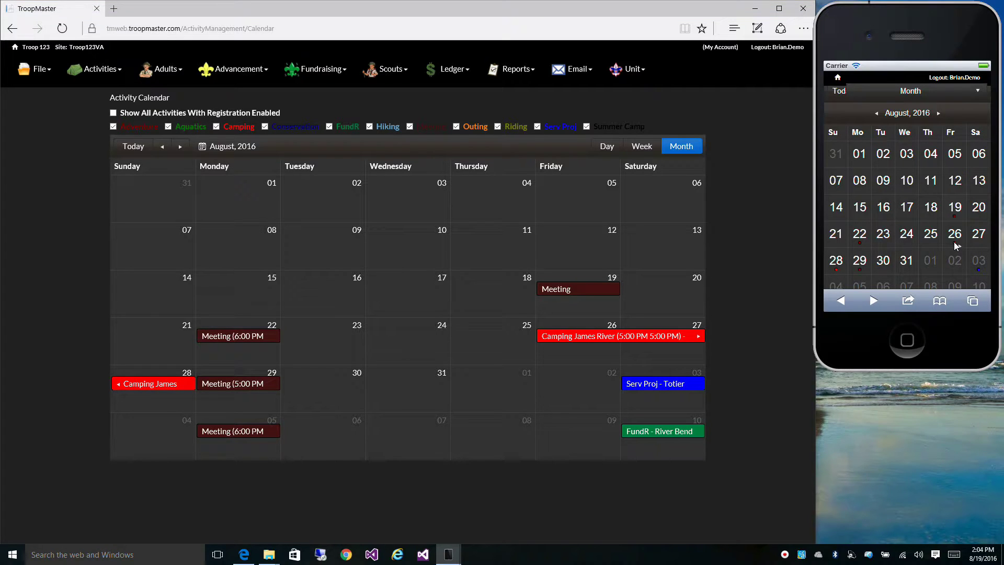
{"action": "left_click", "coordinate": [955, 237]}
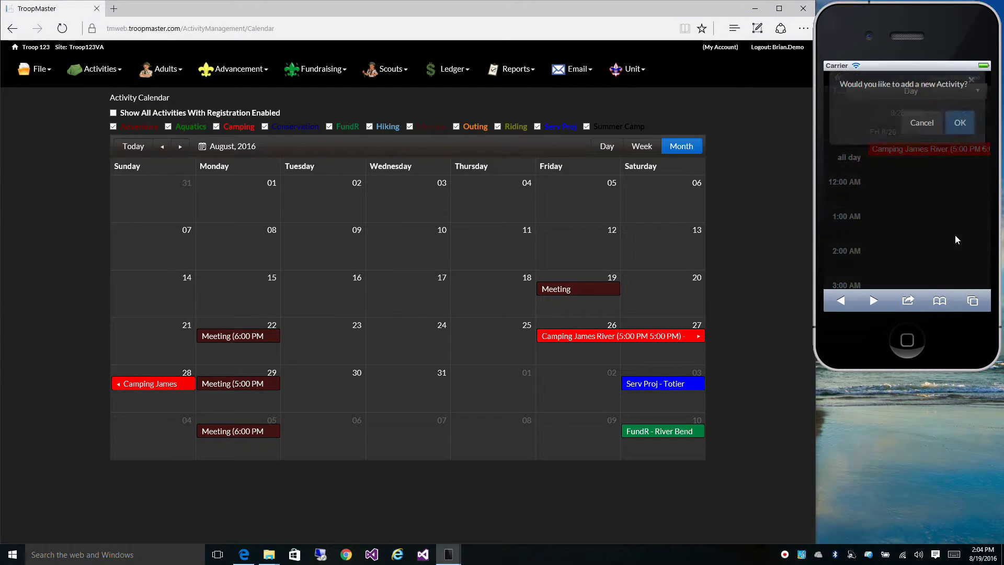
{"action": "left_click", "coordinate": [928, 141]}
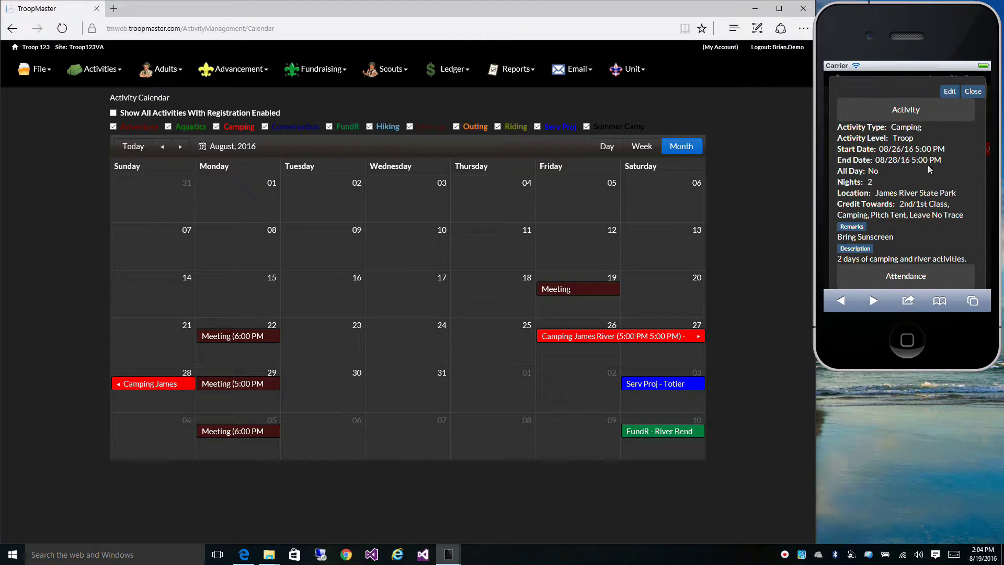
{"action": "scroll", "coordinate": [959, 190], "scroll_direction": "down", "scroll_amount": 1}
{"action": "left_click", "coordinate": [936, 245]}
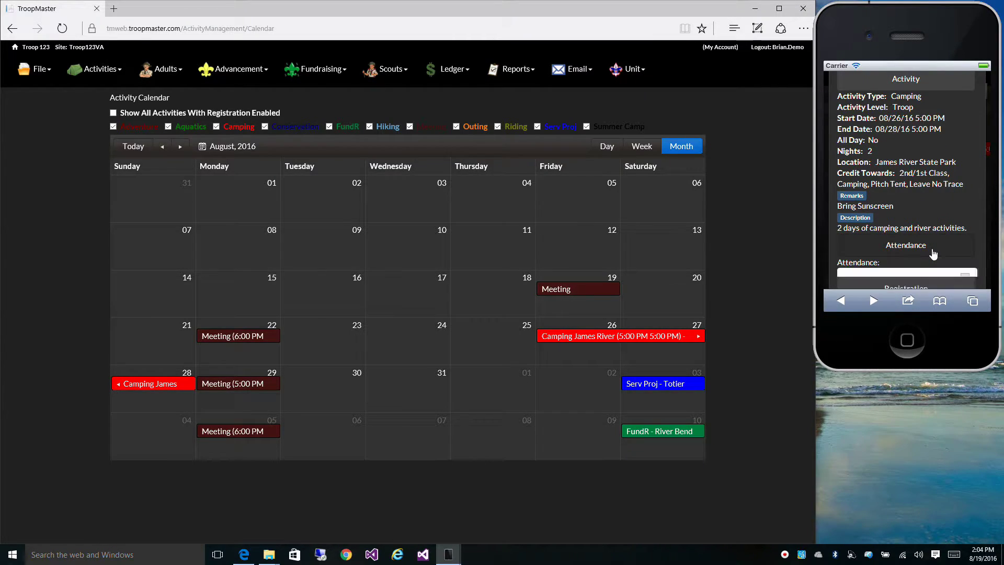
{"action": "scroll", "coordinate": [932, 249], "scroll_direction": "down", "scroll_amount": 5}
{"action": "scroll", "coordinate": [931, 249], "scroll_direction": "up", "scroll_amount": 5}
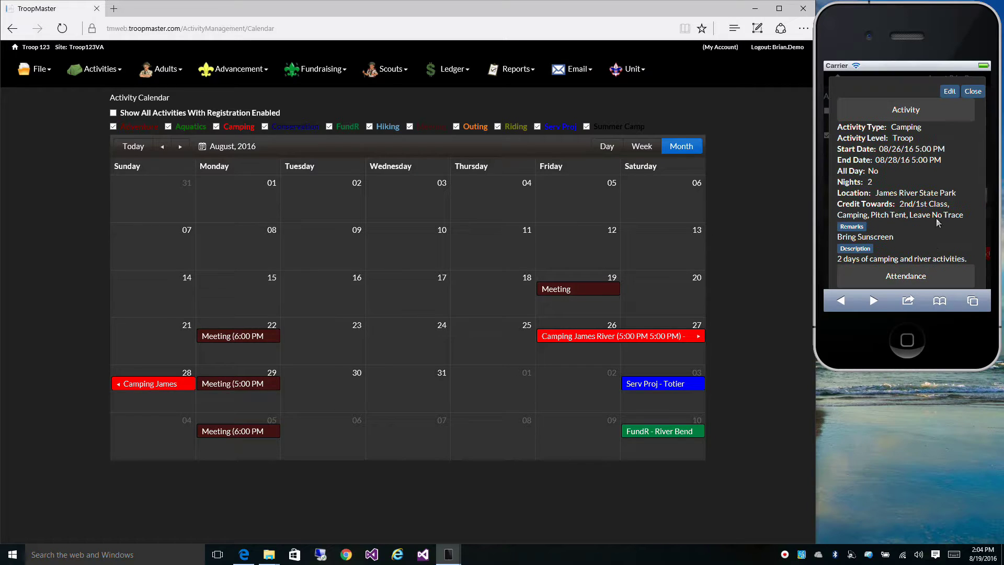
{"action": "left_click", "coordinate": [972, 96]}
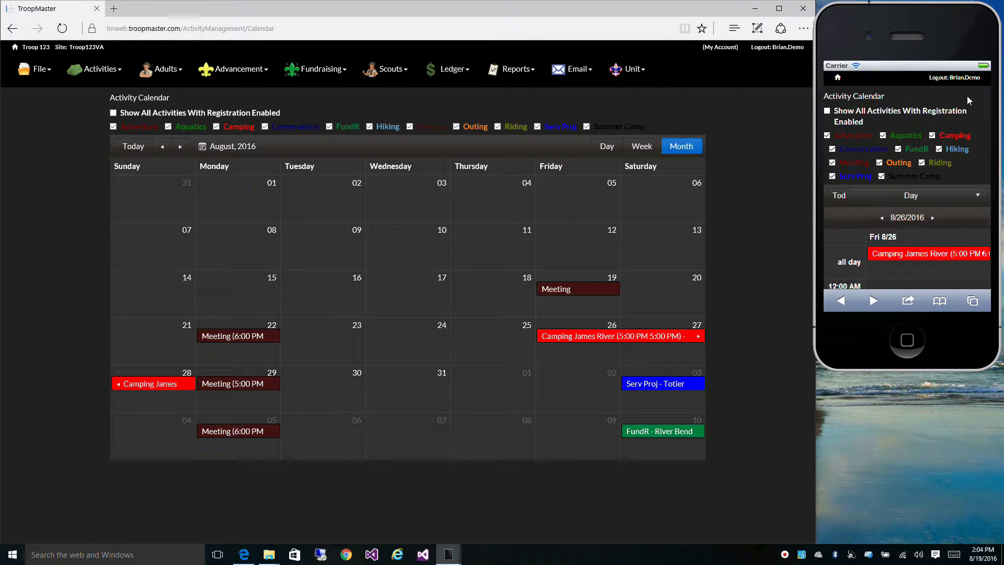
{"action": "left_click", "coordinate": [964, 200]}
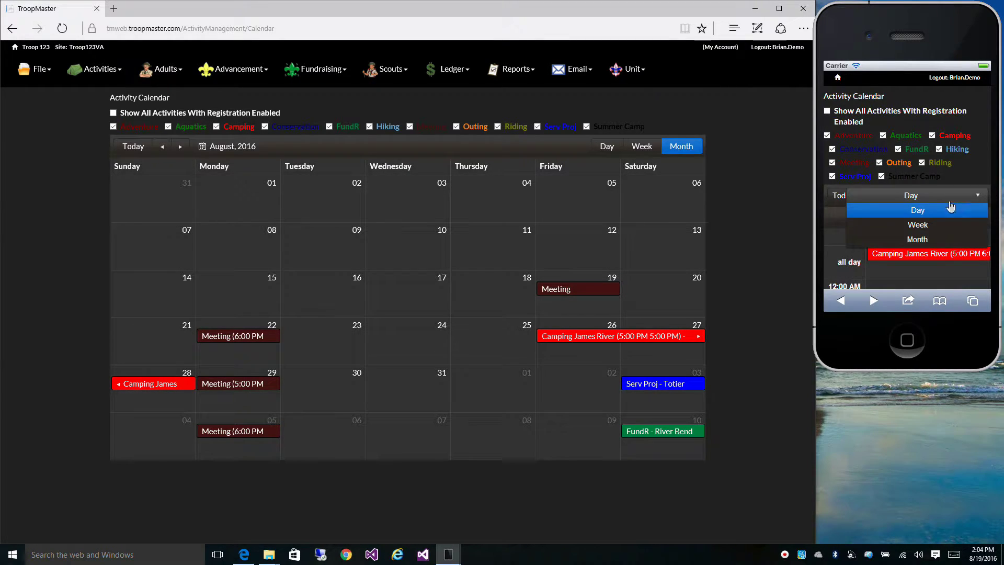
{"action": "left_click", "coordinate": [932, 238]}
{"action": "scroll", "coordinate": [933, 236], "scroll_direction": "down", "scroll_amount": 2}
{"action": "scroll", "coordinate": [933, 235], "scroll_direction": "down", "scroll_amount": 2}
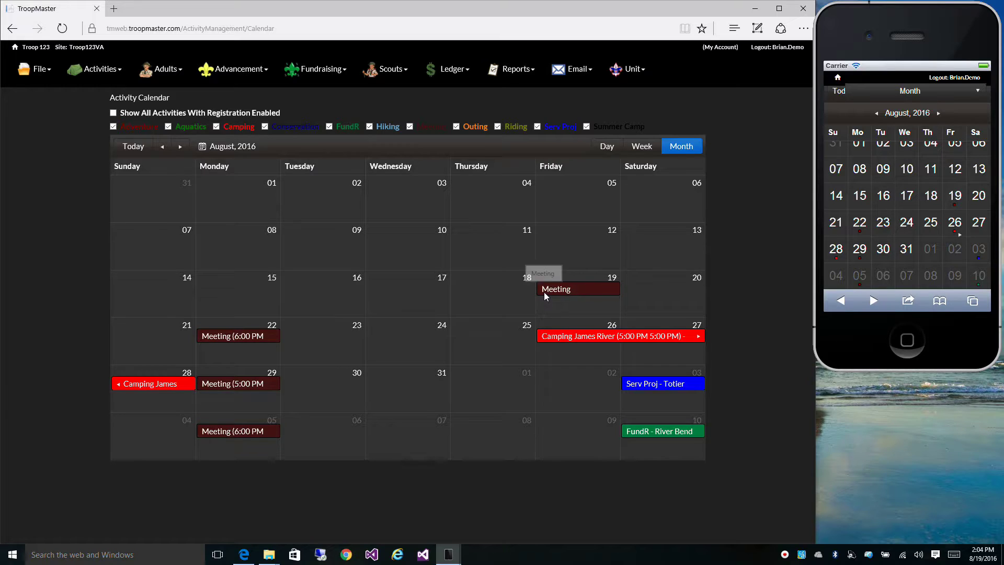
Open the details of the Meeting on Friday, August 19, 2016.
{"action": "left_click", "coordinate": [577, 291]}
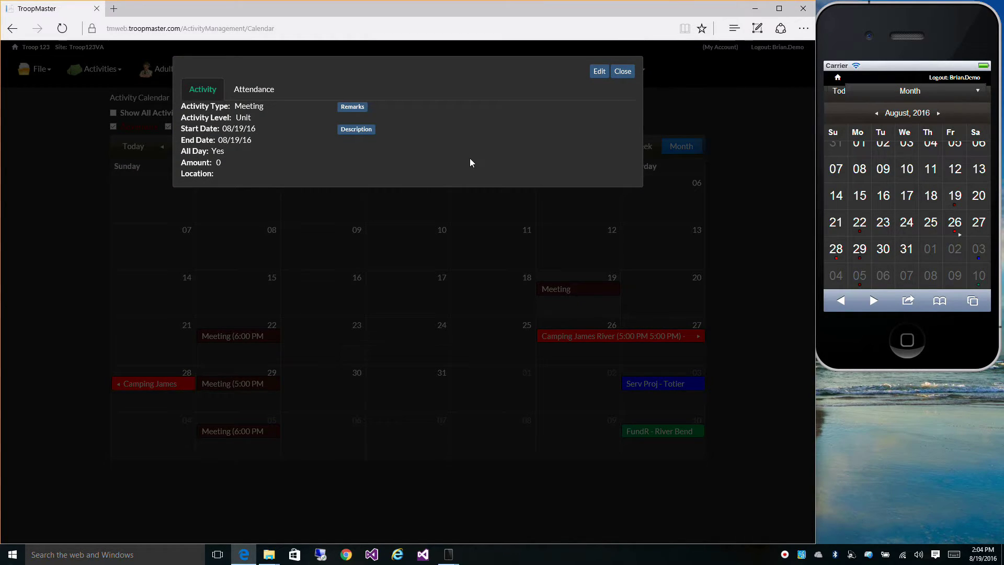
Retitle the August 19 Meeting to 'Meeting -Leaders' within 20 characters, save, and close.
{"action": "left_click", "coordinate": [598, 75]}
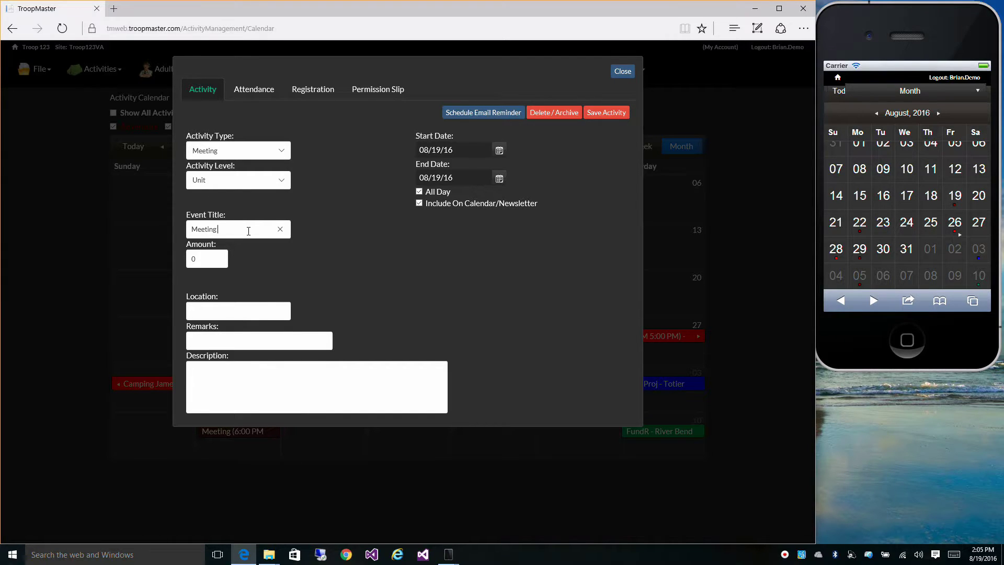
{"action": "type", "text": "- Unit Leaders"}
{"action": "left_click", "coordinate": [599, 116]}
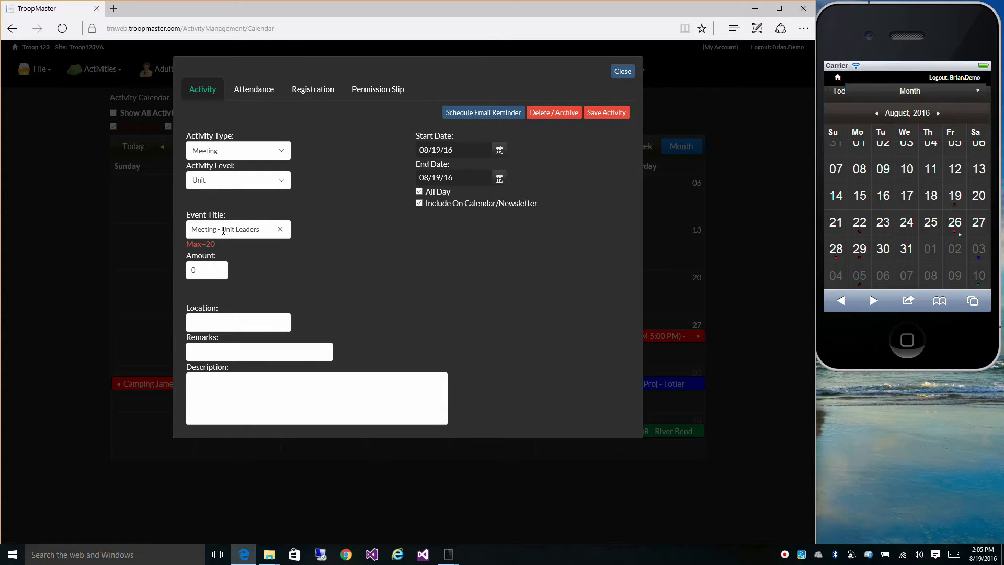
{"action": "double_click", "coordinate": [228, 231]}
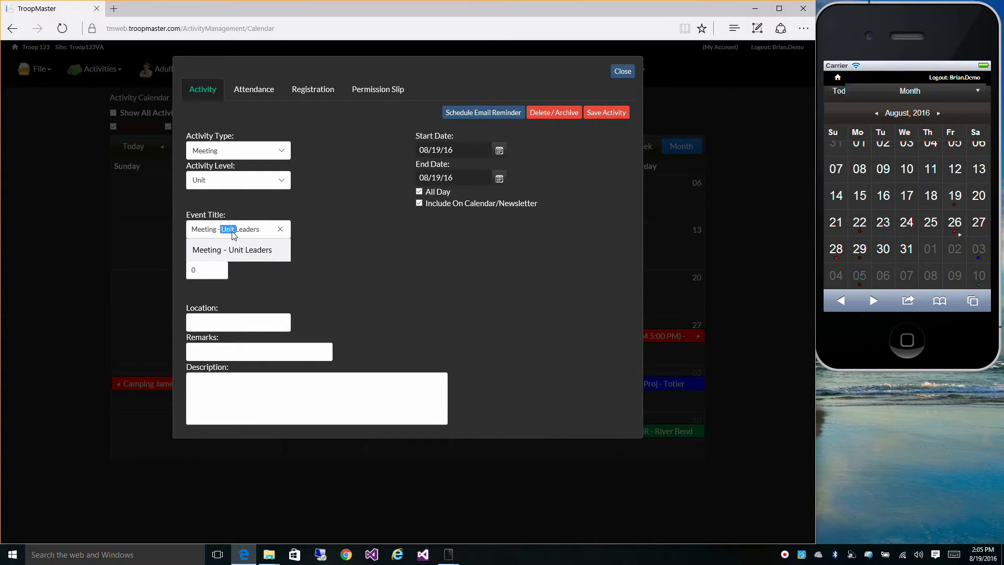
{"action": "key", "text": "BackSpace"}
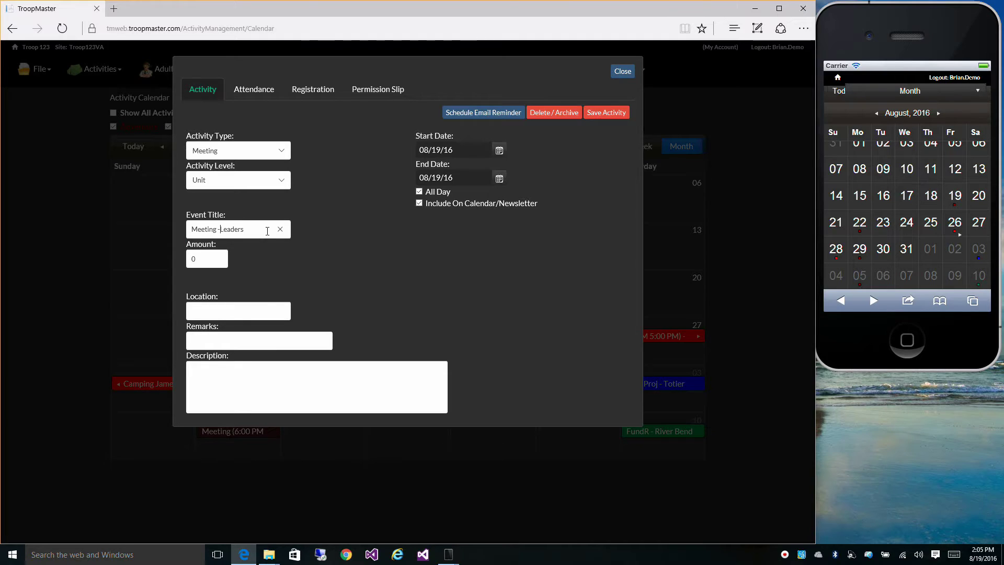
{"action": "left_click", "coordinate": [611, 118]}
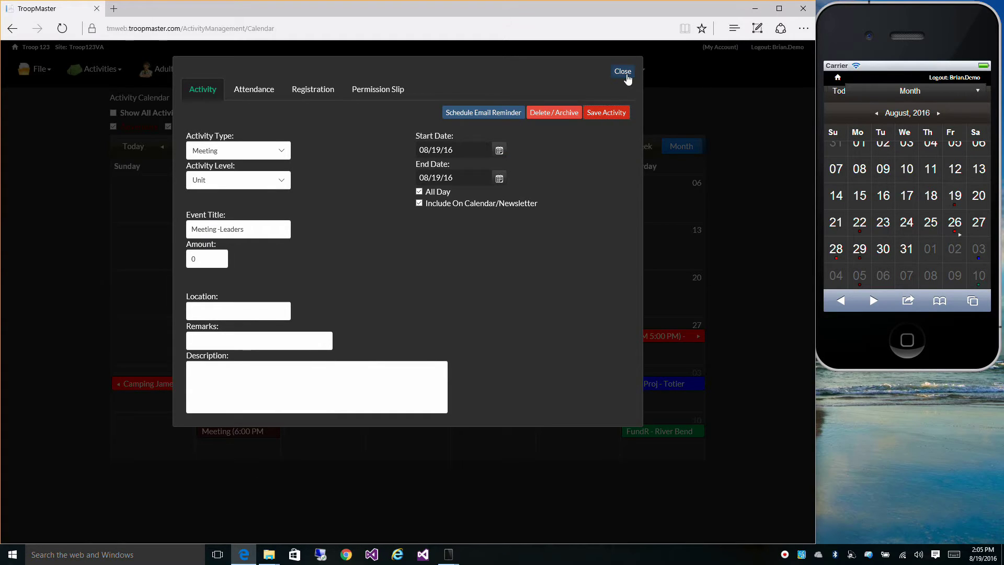
{"action": "left_click", "coordinate": [623, 72]}
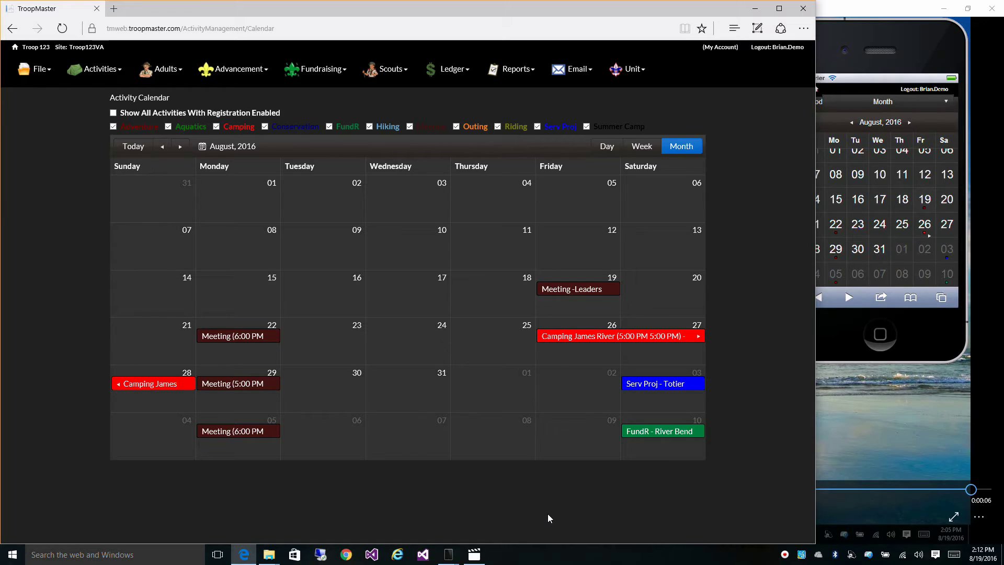
Turn off Include On Calendar/Newsletter for Meeting -Leaders, save the event and close it.
{"action": "left_click", "coordinate": [567, 292]}
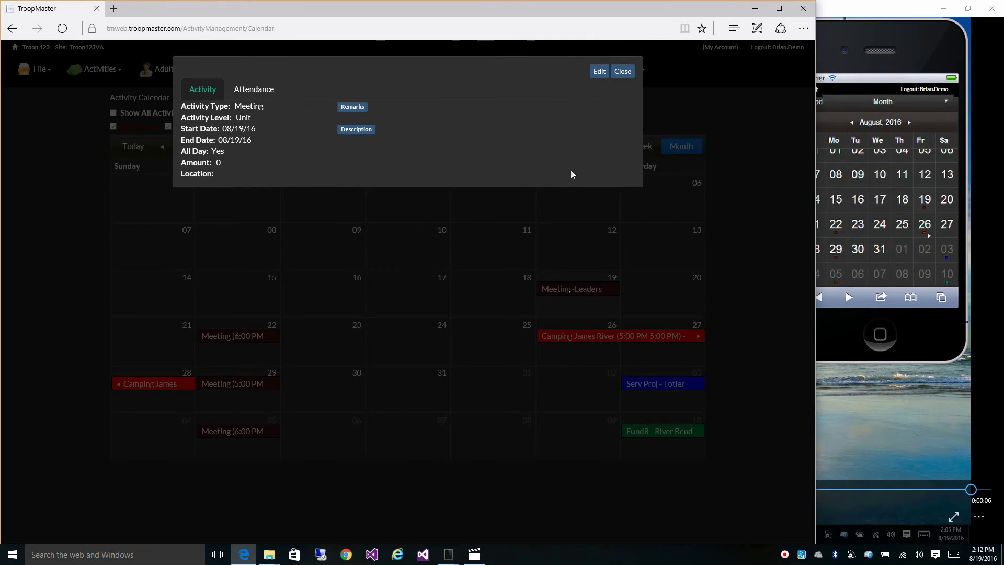
{"action": "left_click", "coordinate": [600, 76]}
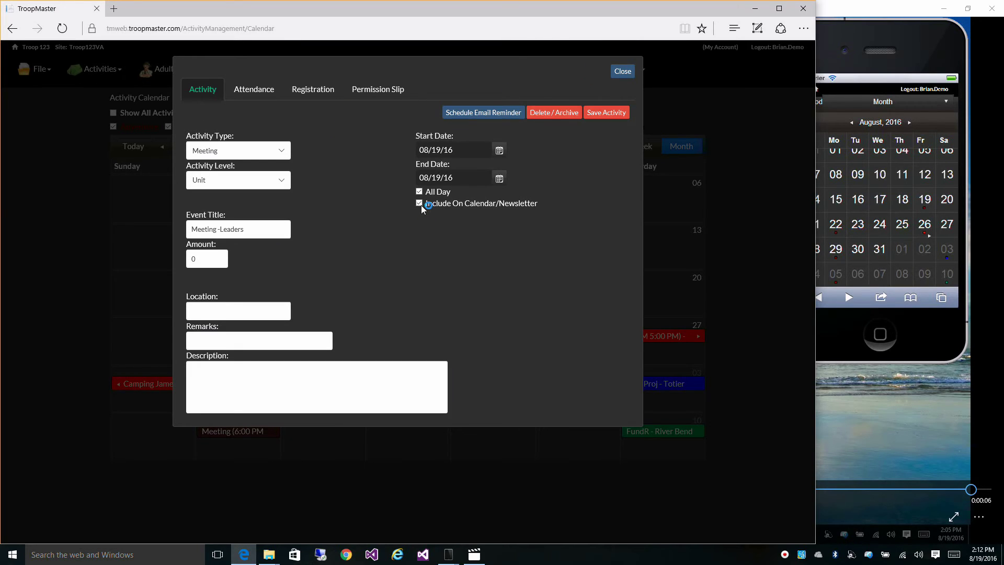
{"action": "left_click", "coordinate": [420, 204]}
{"action": "left_click", "coordinate": [604, 114]}
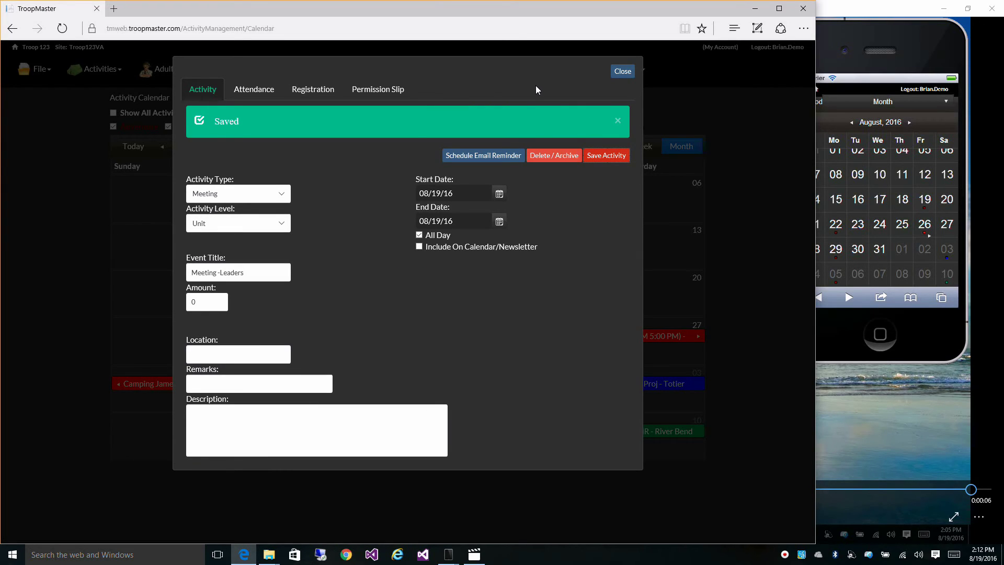
{"action": "left_click", "coordinate": [620, 72]}
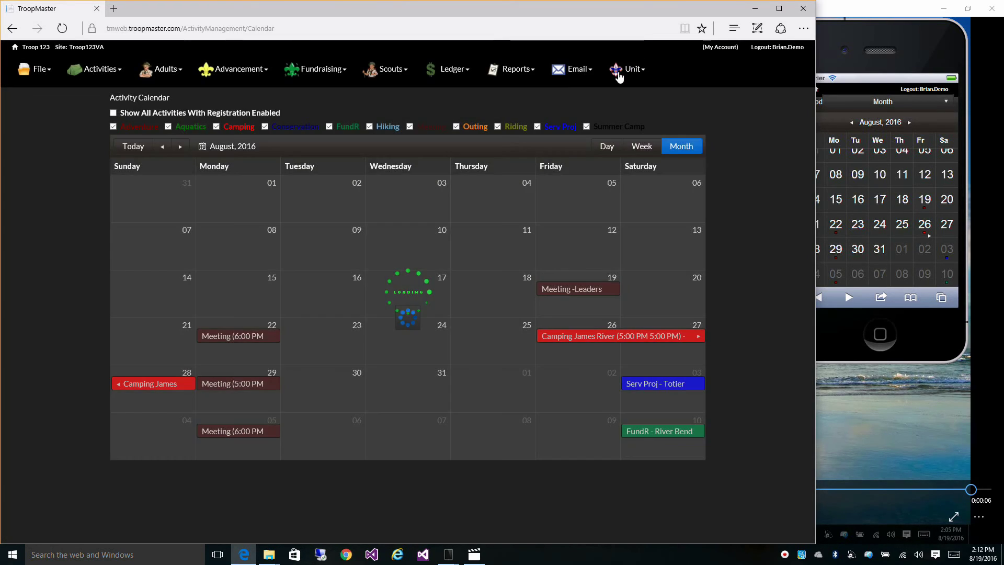